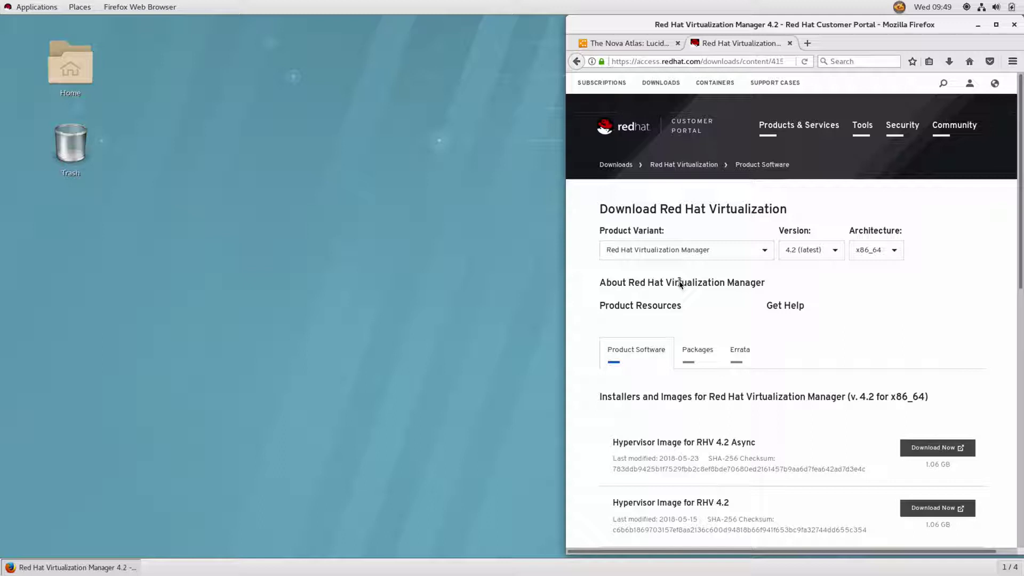
Step: Show the version 4.1 installers and images for Red Hat Virtualization Manager, and return to the Lucidchart installation guide
left_click(818, 253)
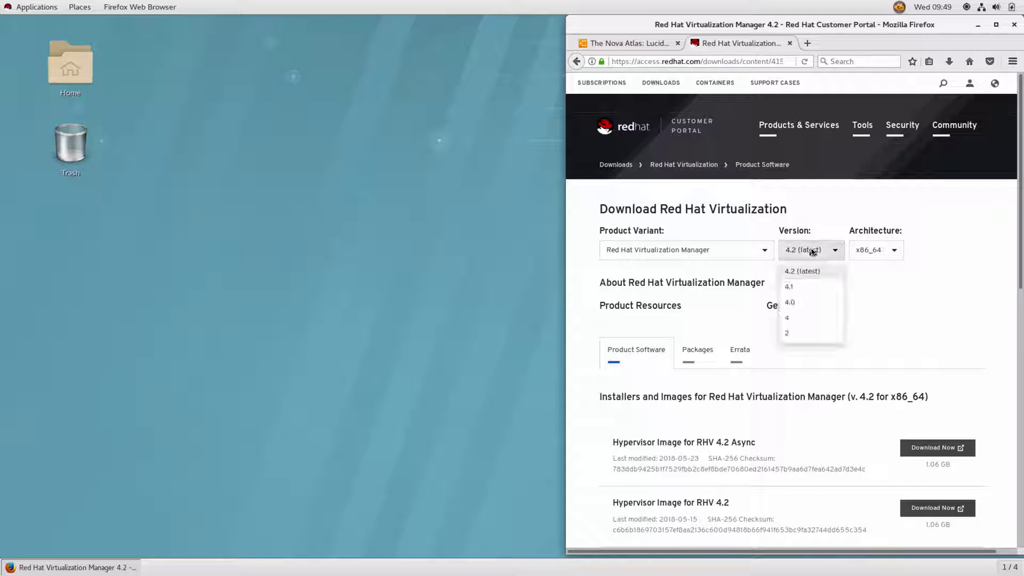
left_click(793, 286)
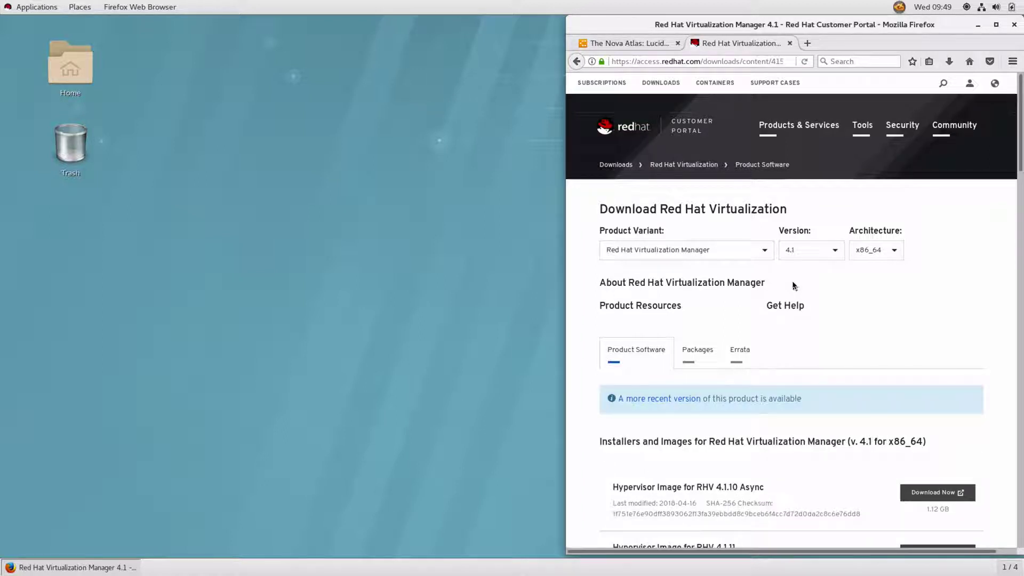
scroll(771, 302, "down", 3)
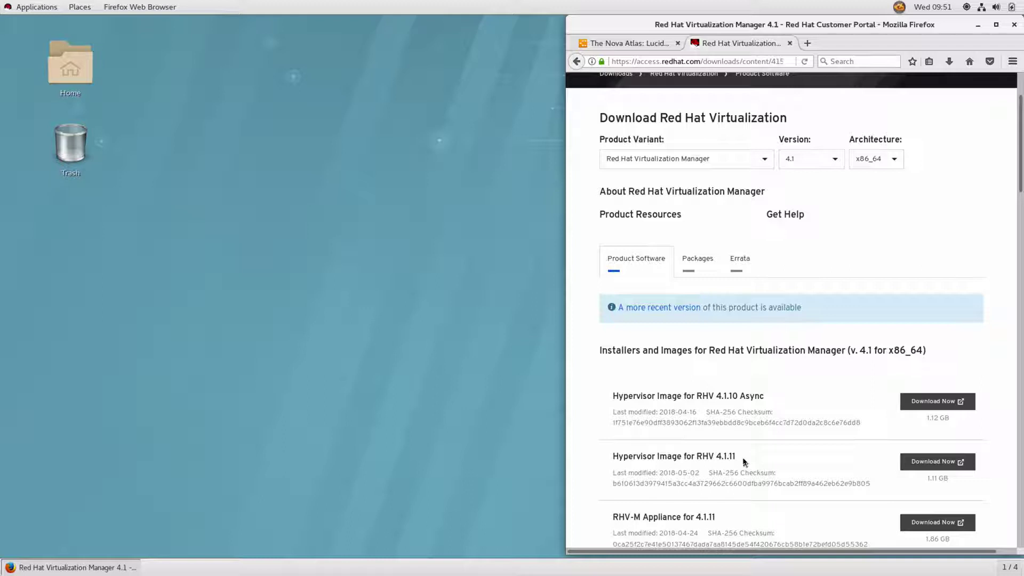
left_click(632, 45)
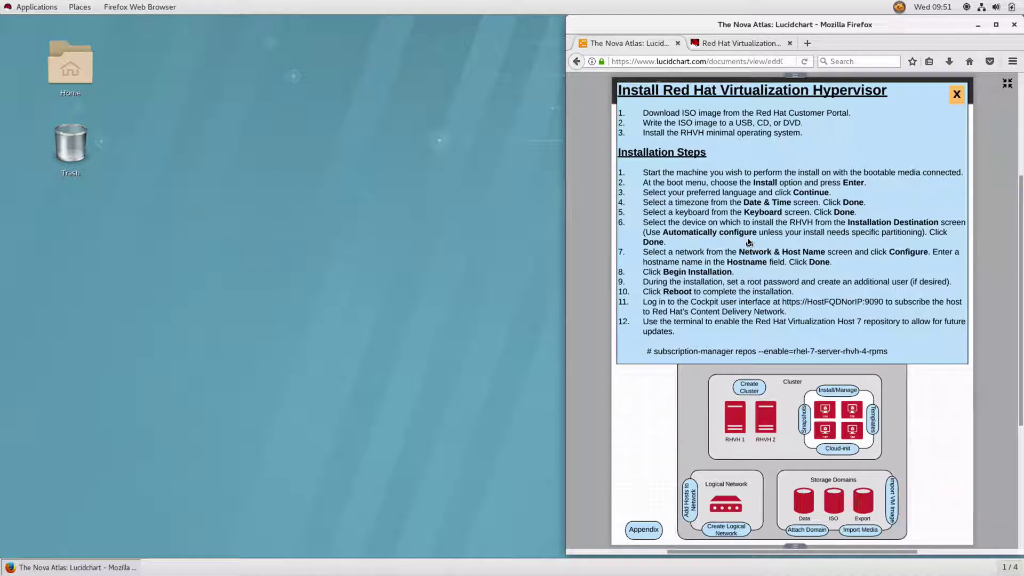
Step: Launch Virtual Machine Manager from the system tools and authenticate with the account password
left_click(13, 11)
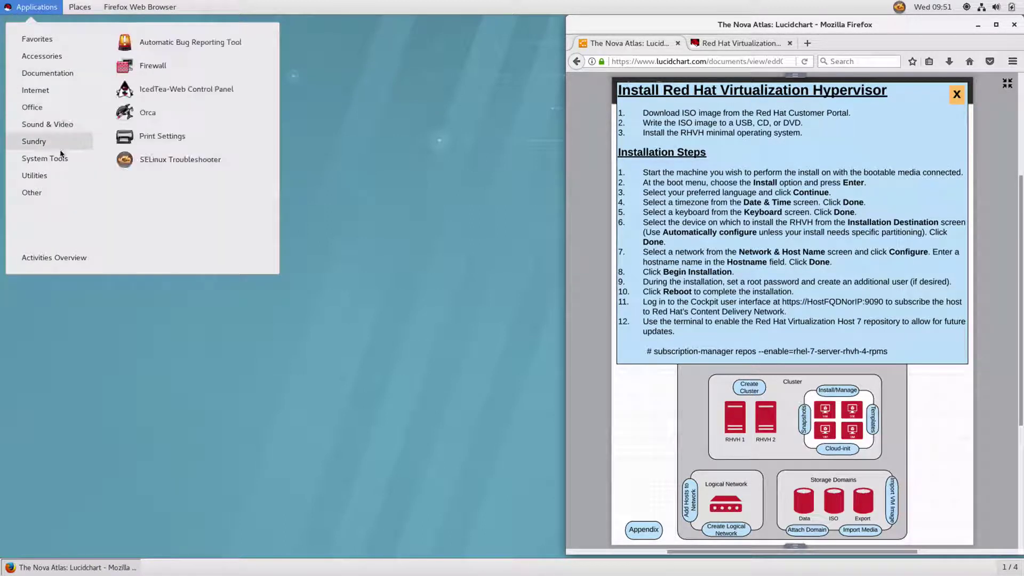
mouse_move(45, 159)
scroll(138, 160, "down", 2)
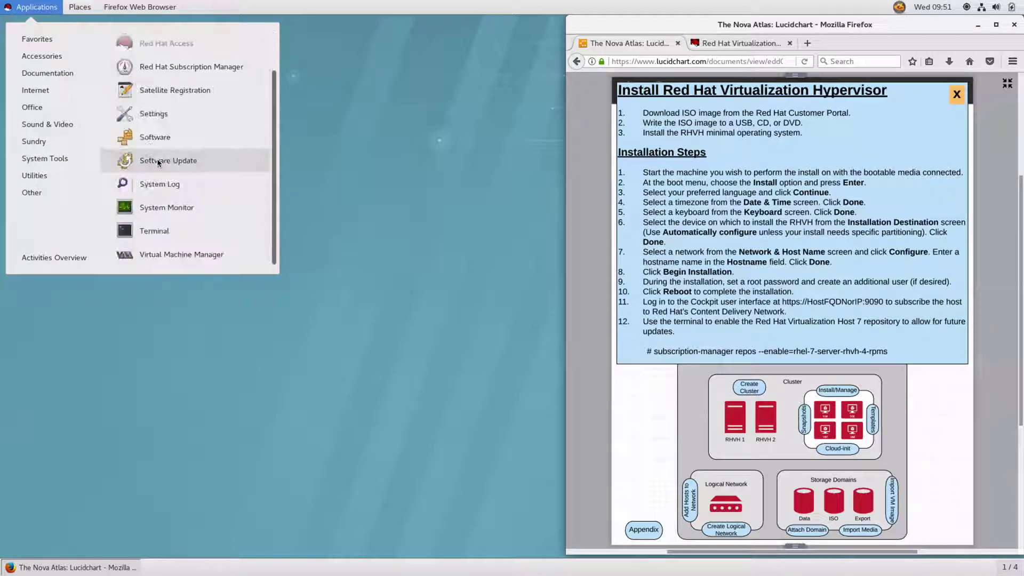
left_click(197, 256)
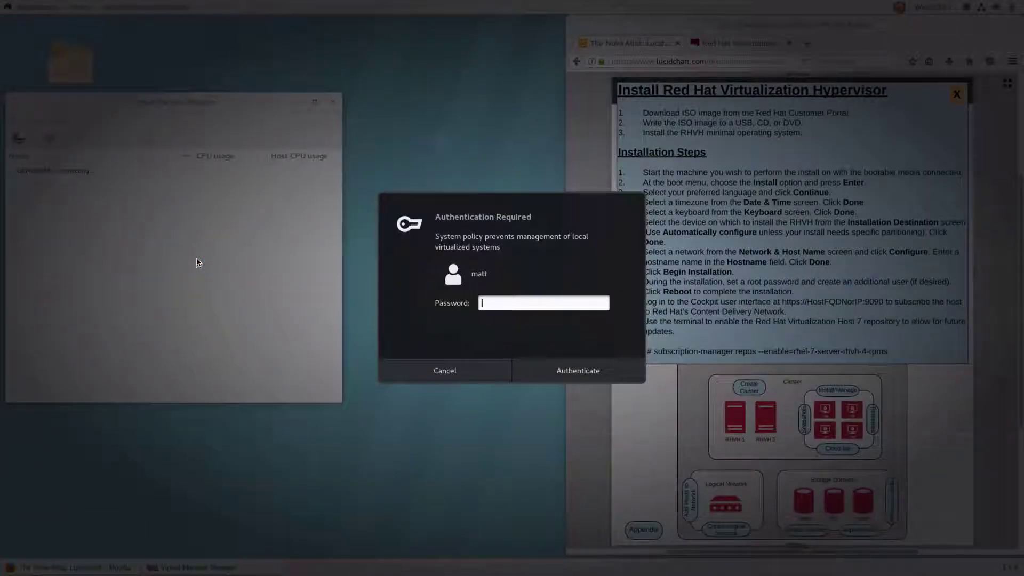
type("••••••••••")
key("Return")
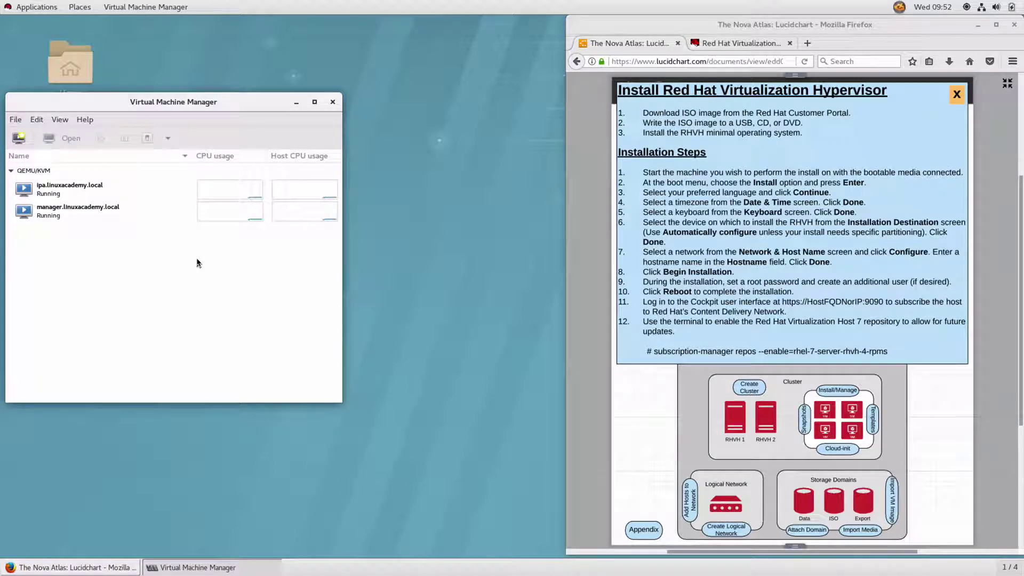
Step: Start a new virtual machine from local install media, using RHVH-4.1-20180426.0-RHVH-x86_64-dvd1.iso from the iso storage pool
left_click(19, 138)
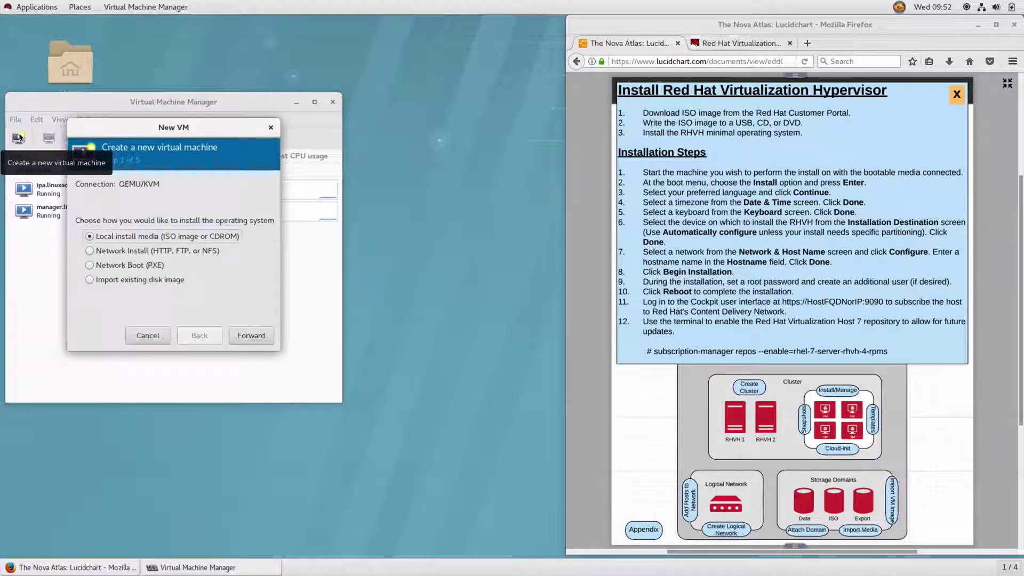
left_click(249, 342)
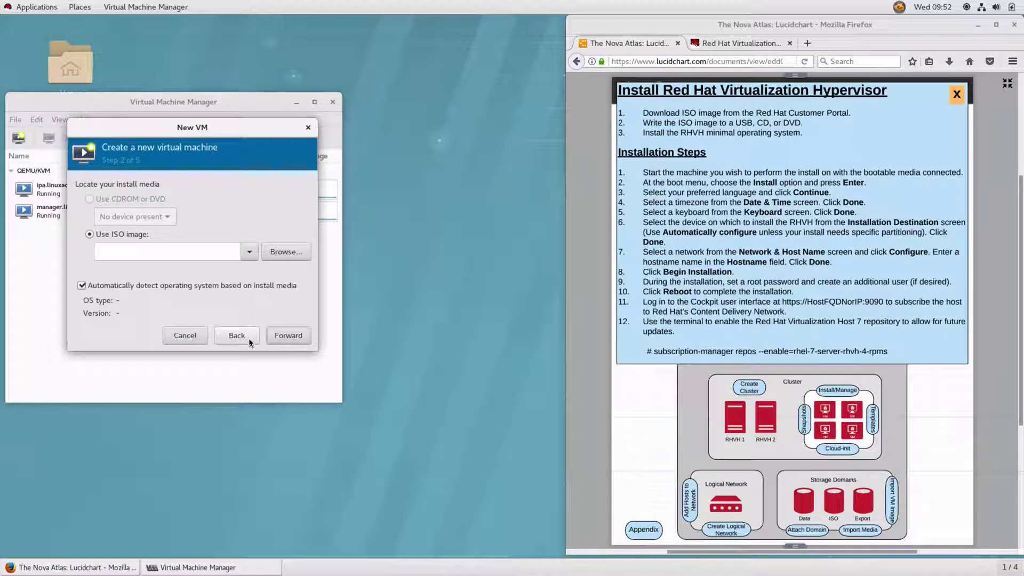
left_click(290, 257)
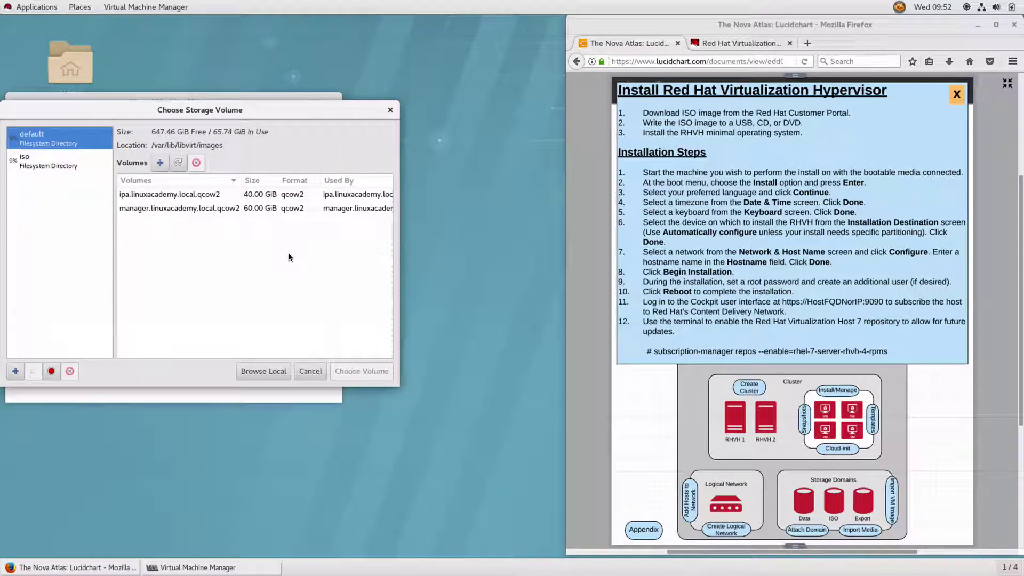
left_click(48, 169)
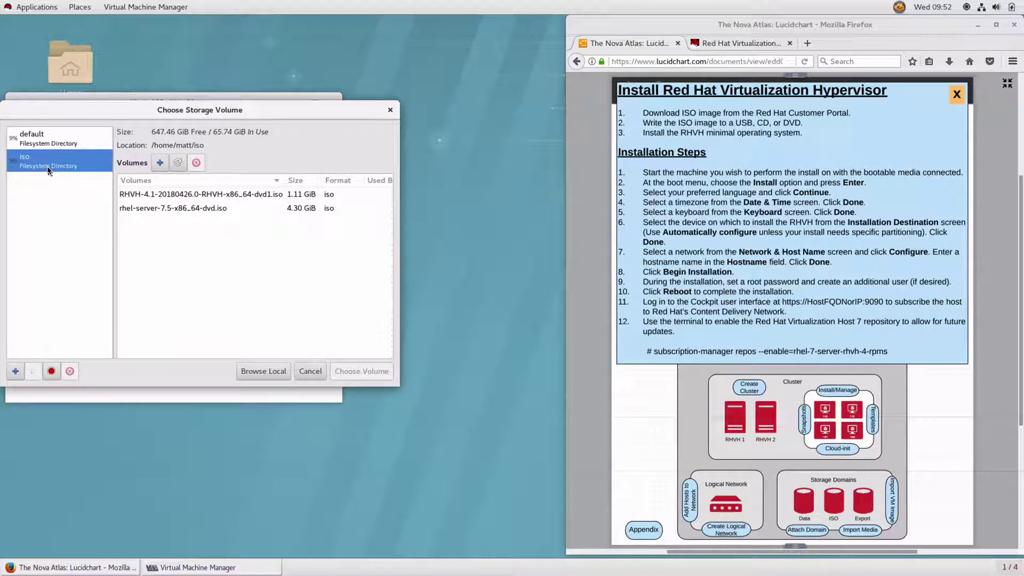
left_click(138, 195)
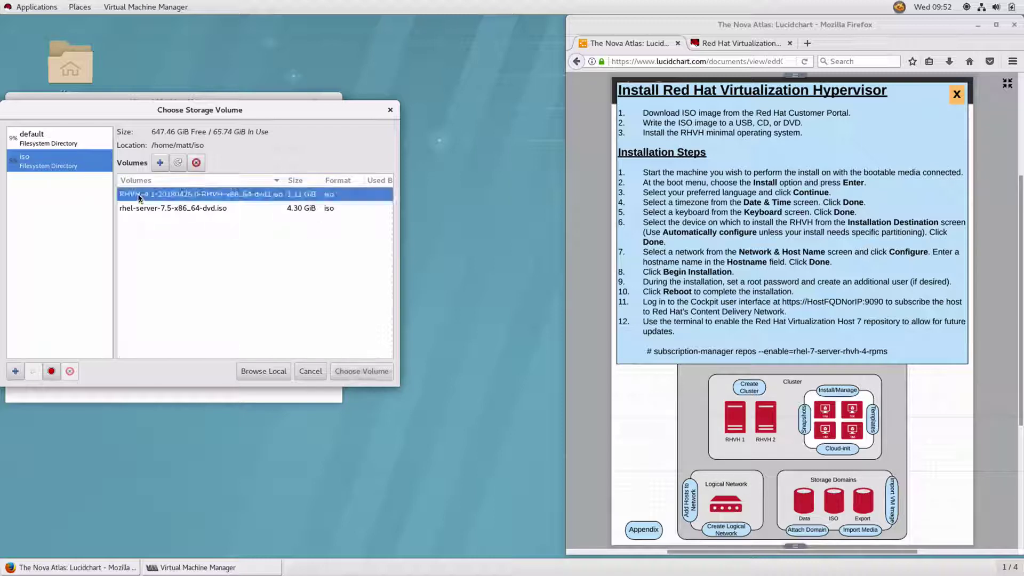
left_click(357, 372)
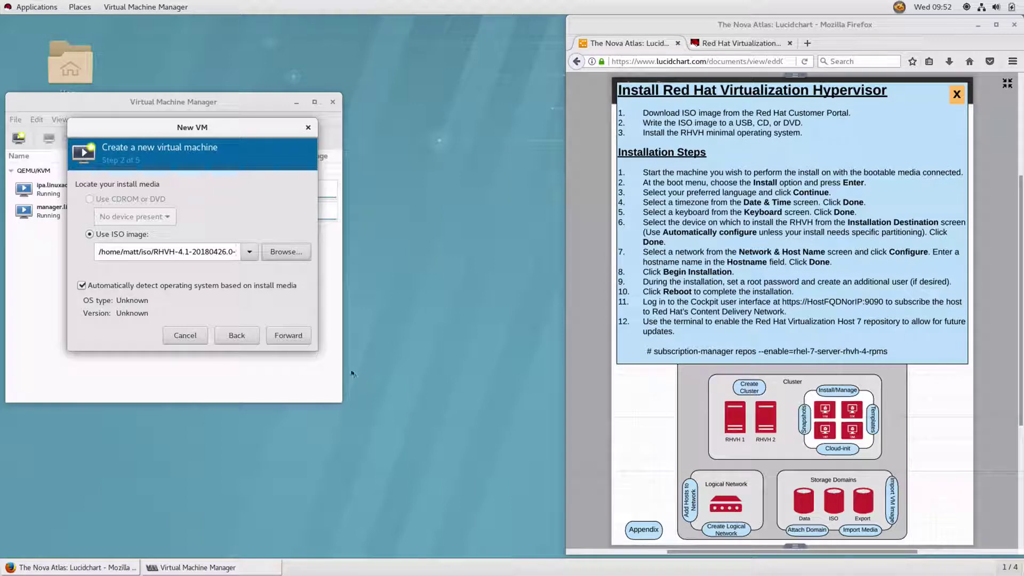
left_click(290, 335)
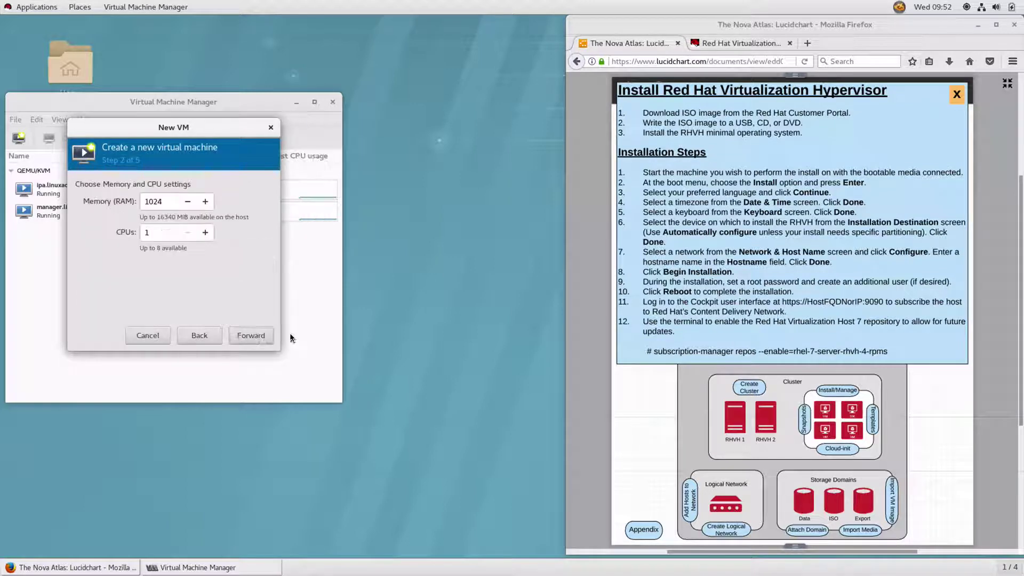
Step: Allocate 4096 MiB of memory and 4 CPUs to the new virtual machine
left_click_drag(170, 202, 145, 203)
type("4096")
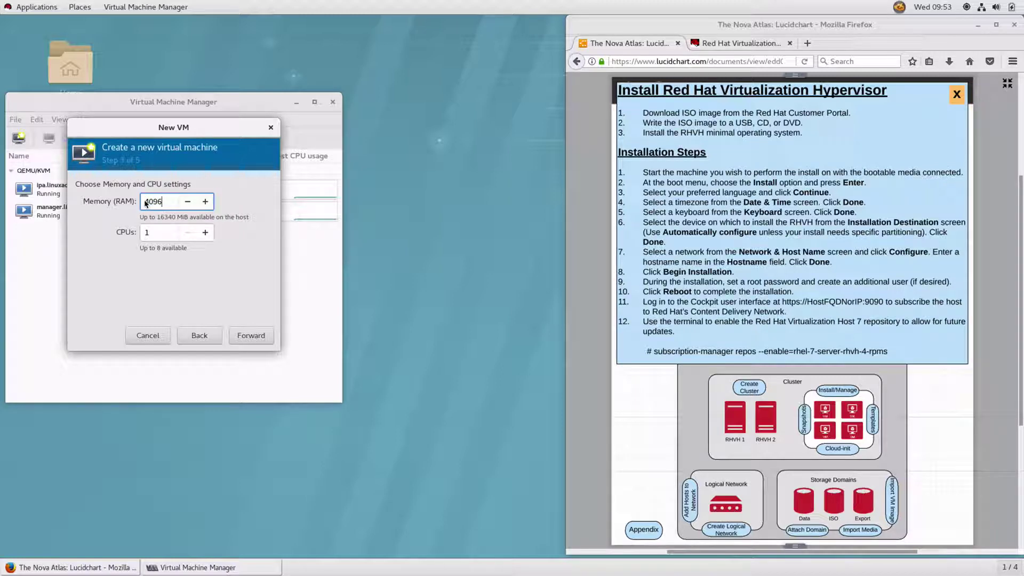
left_click_drag(154, 233, 143, 234)
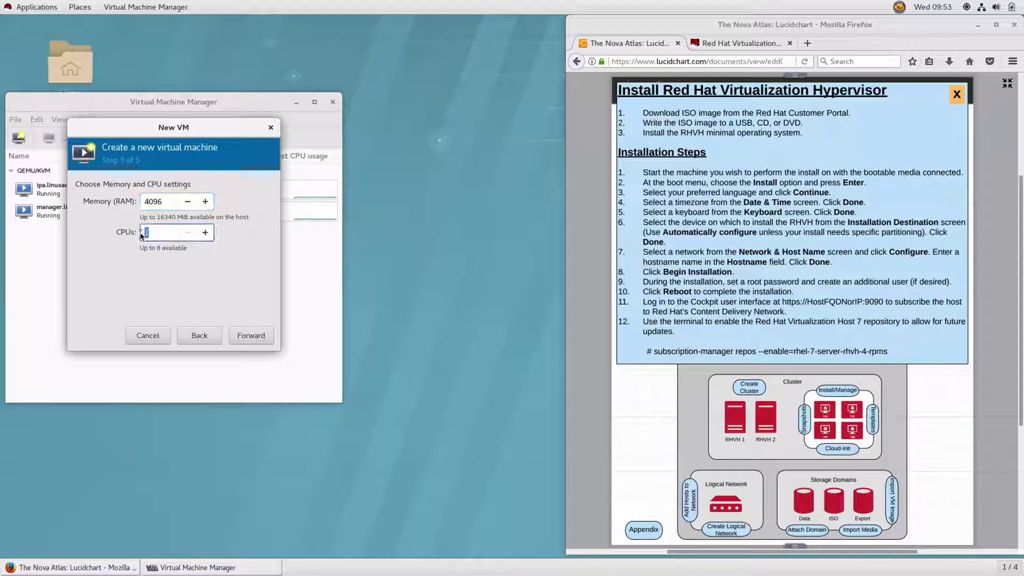
type("4")
left_click(242, 338)
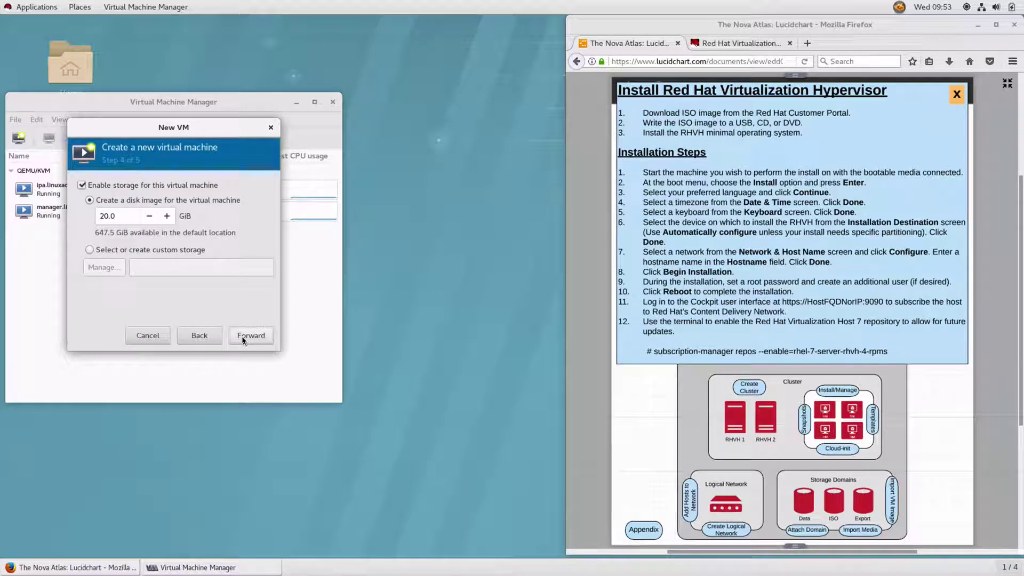
Step: Create a 150 GiB disk image for the virtual machine
left_click_drag(129, 219, 98, 218)
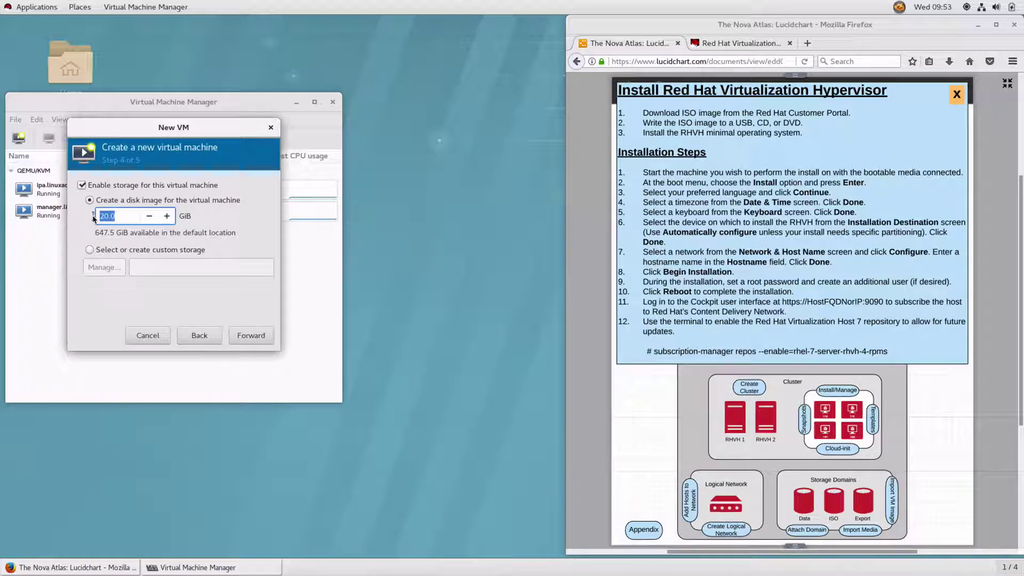
type("150")
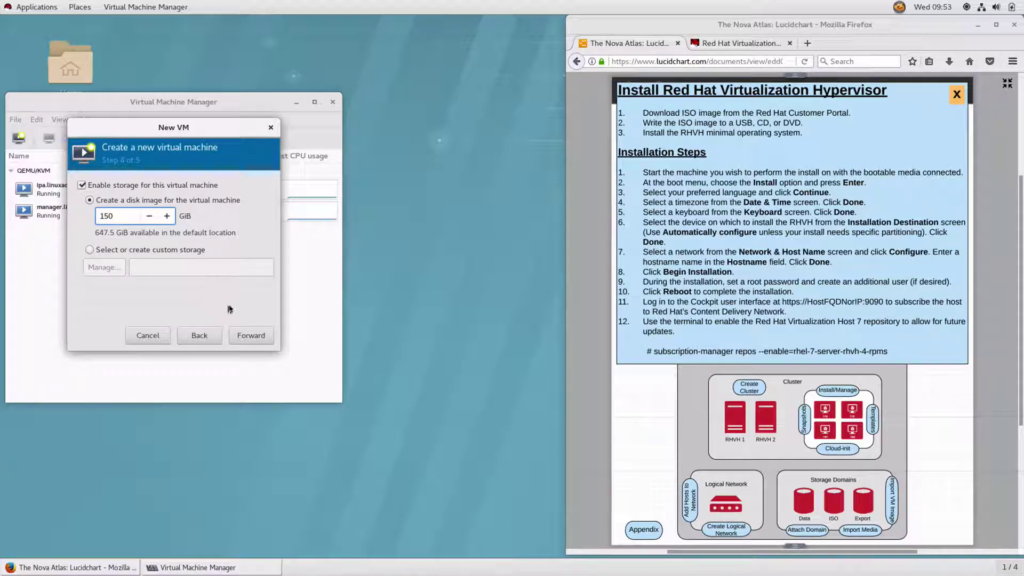
left_click(249, 336)
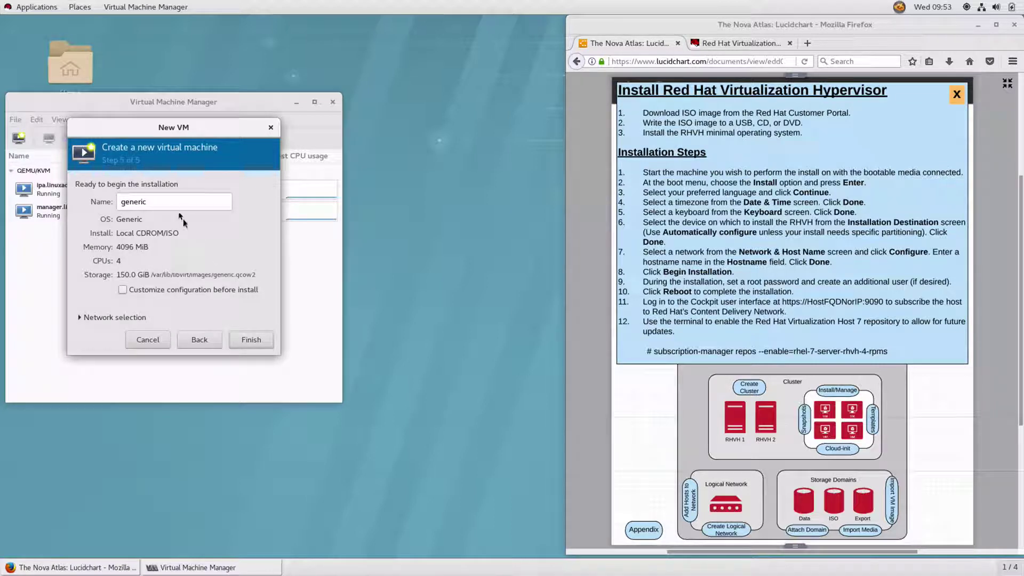
Step: Name the virtual machine rhvh1.linuxacademy.local and keep Bridge br0: Host device vnet0 as its network
left_click_drag(163, 202, 112, 202)
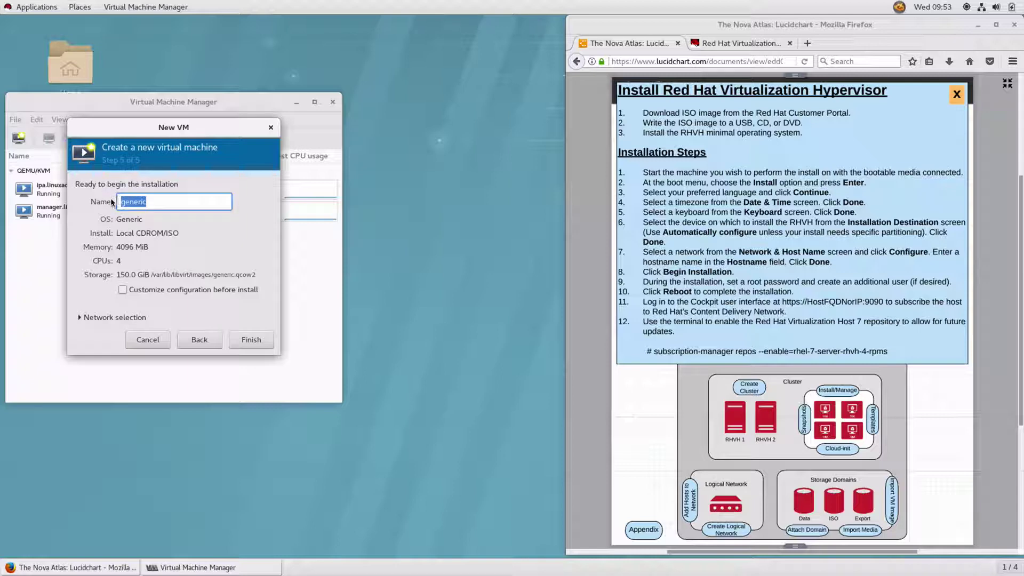
type("rhvh")
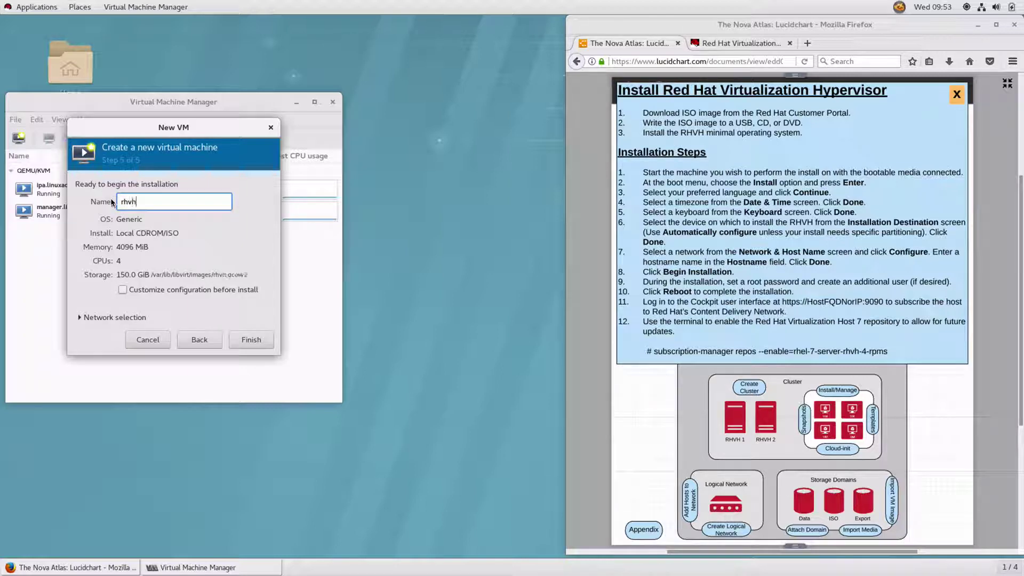
type("1.linuxacademy")
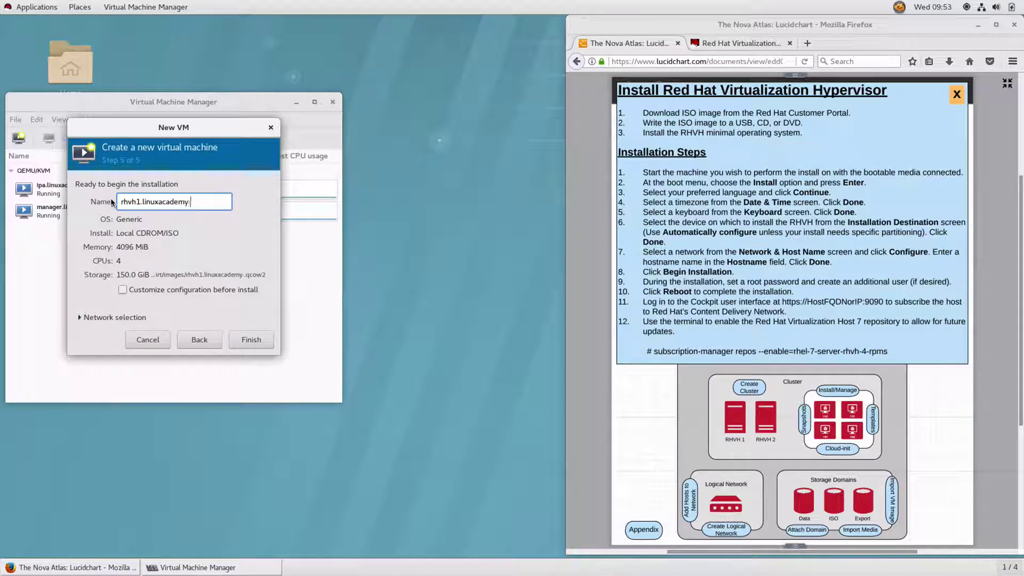
type(".local")
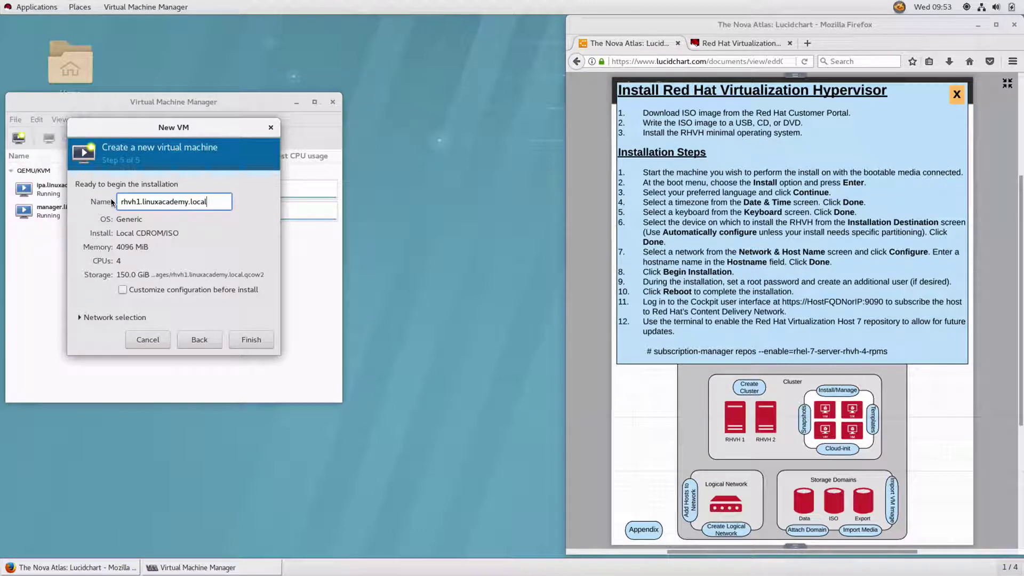
left_click(107, 318)
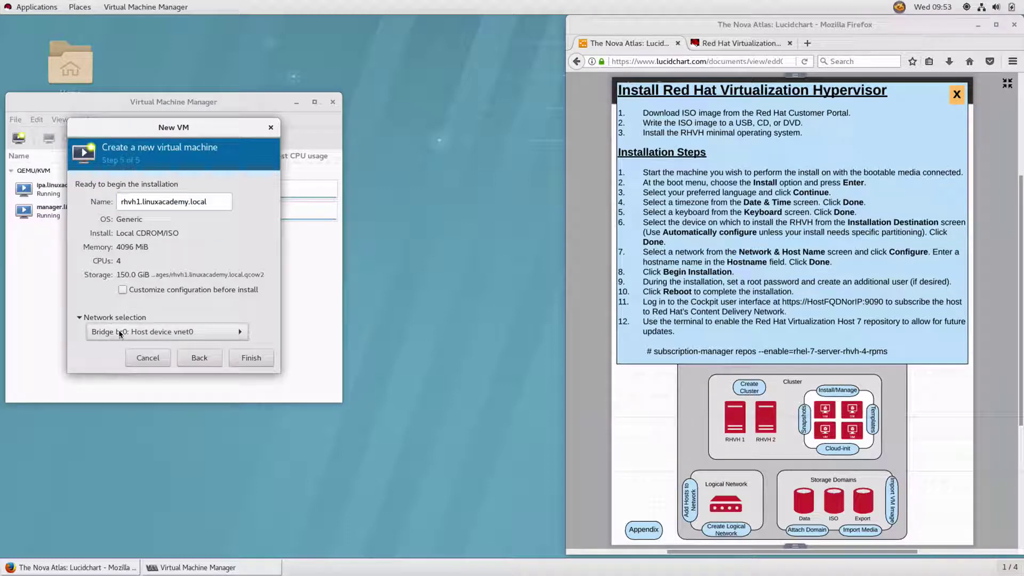
left_click(120, 332)
left_click(121, 333)
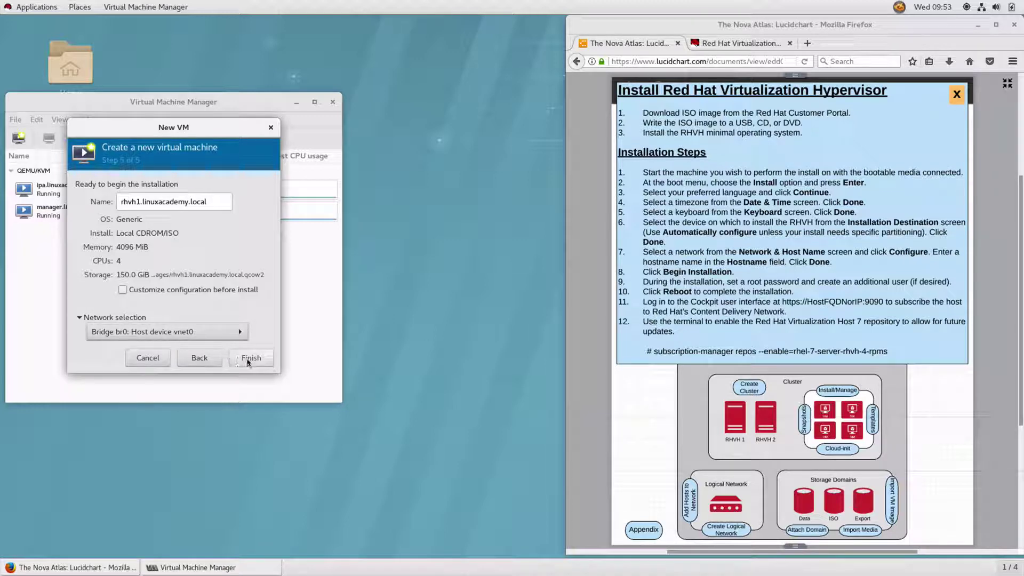
Step: Enable customizing the configuration before install and finish the new virtual machine wizard
left_click(252, 354)
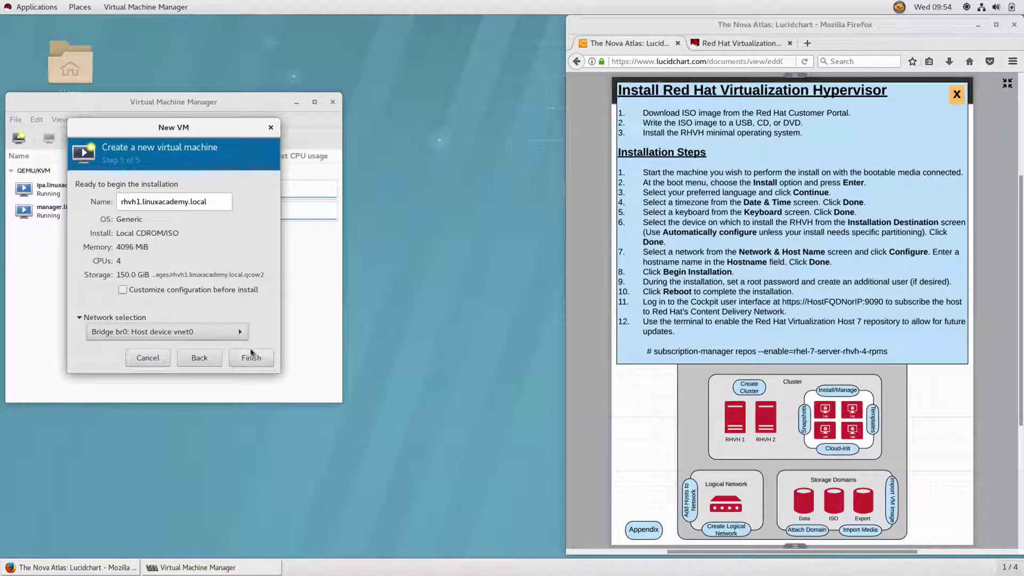
left_click(123, 290)
left_click(244, 358)
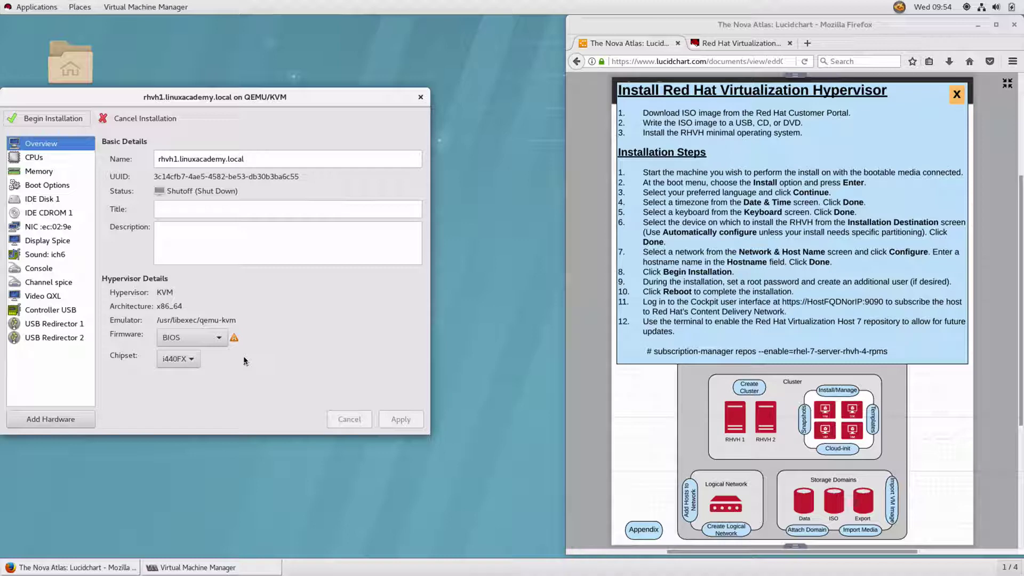
Step: Set the virtual machine's CPU model to host-passthrough and apply the change
left_click(34, 158)
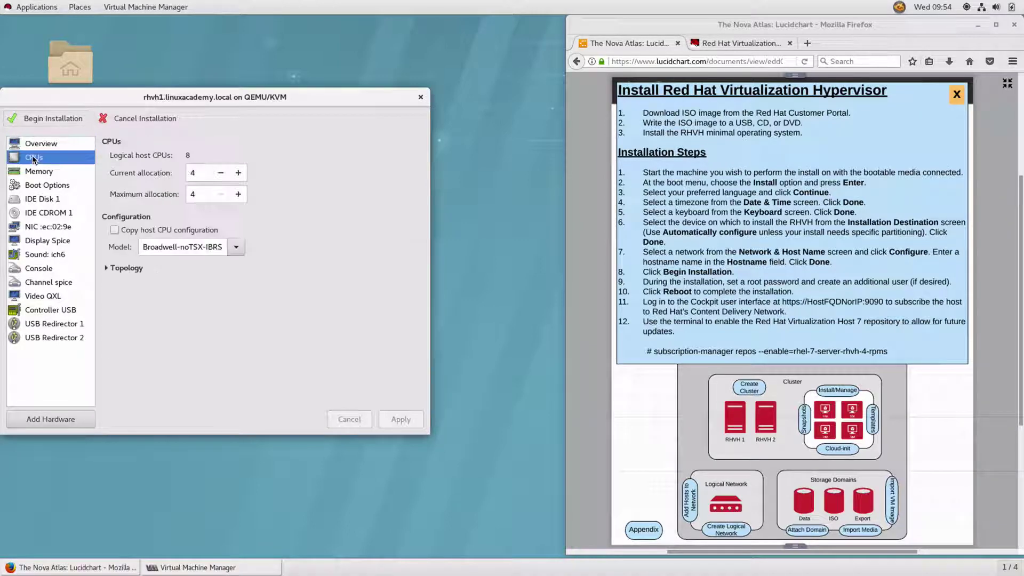
left_click_drag(143, 247, 175, 249)
triple_click(175, 249)
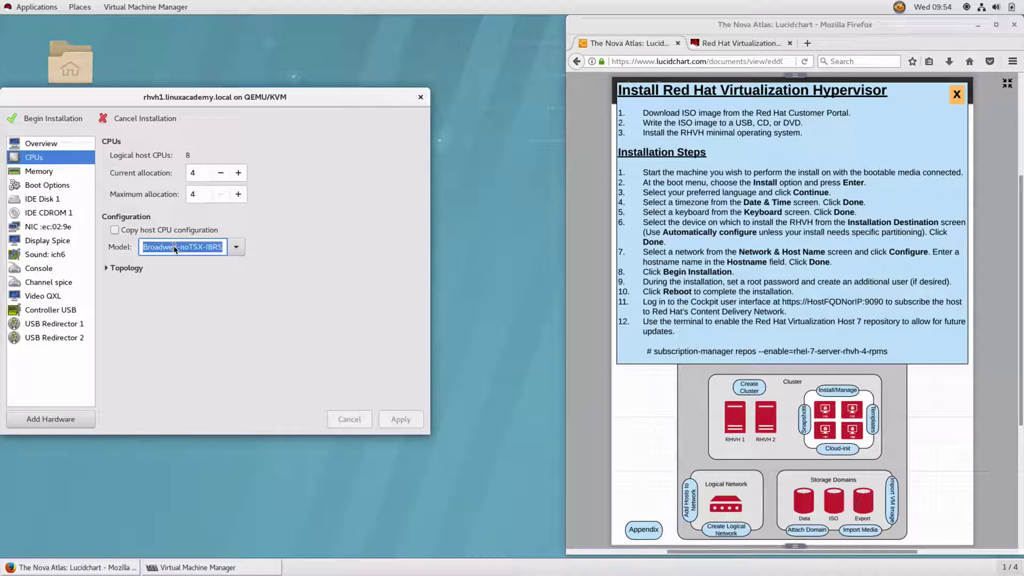
key("BackSpace")
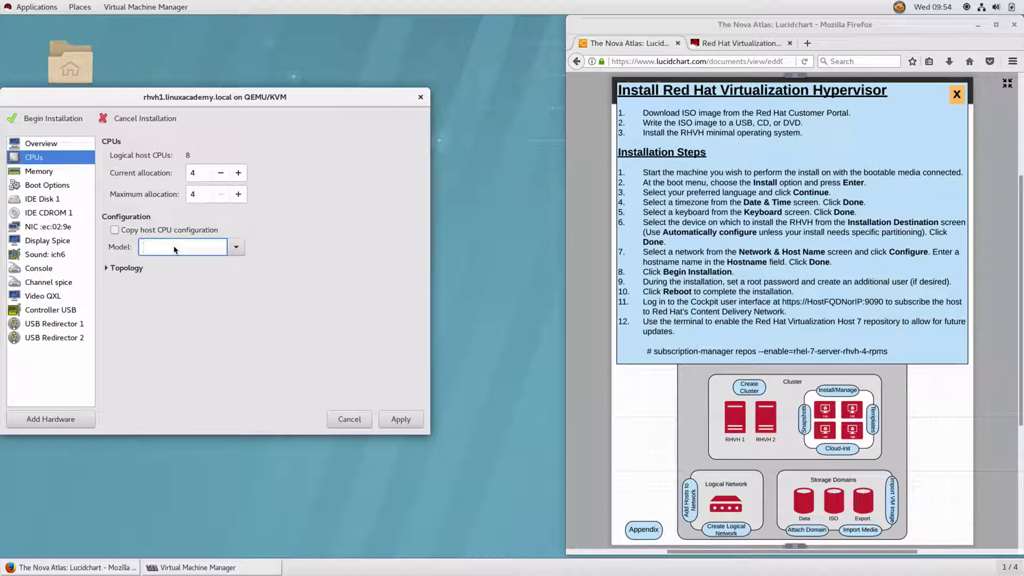
type("host-passthrough")
left_click(401, 419)
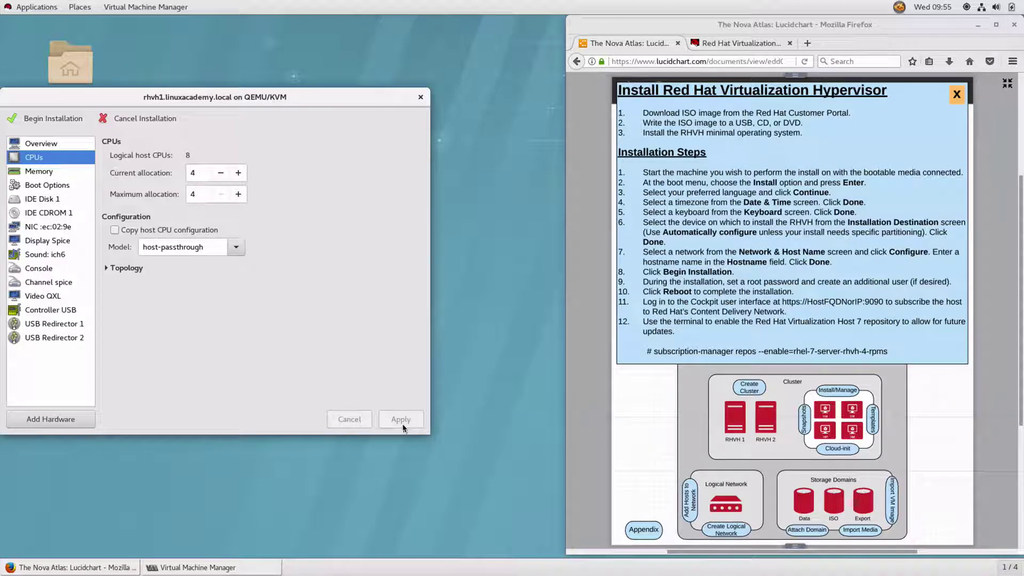
Step: Begin the virtual machine's installation and boot it with the Install RHVH 4.1 option
left_click(52, 120)
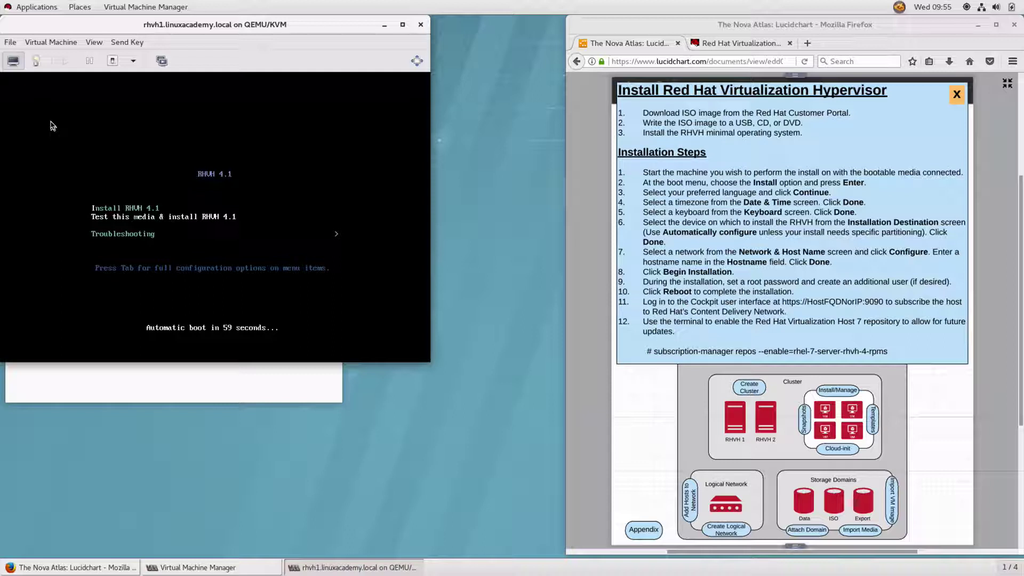
key("Up")
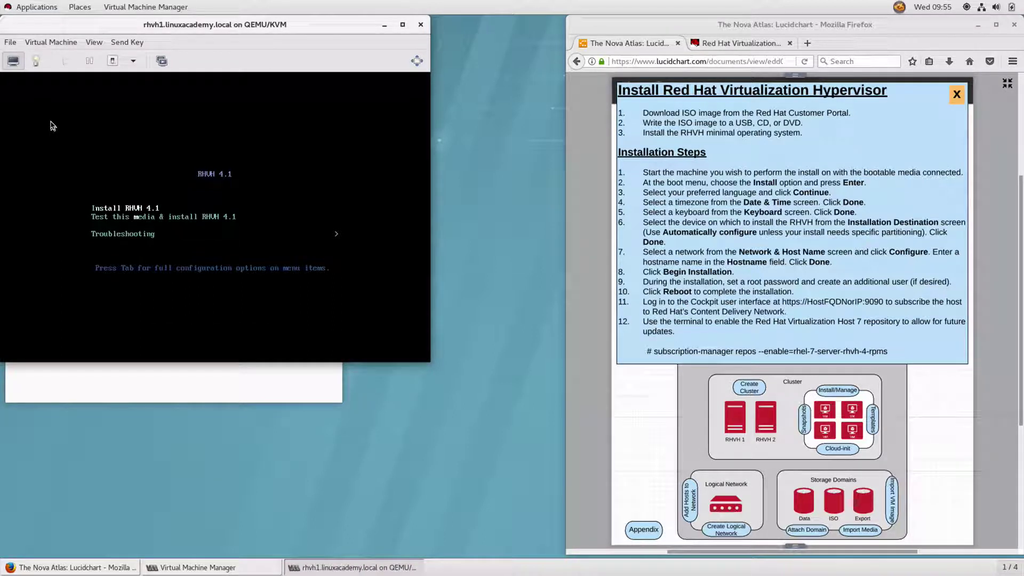
key("Return")
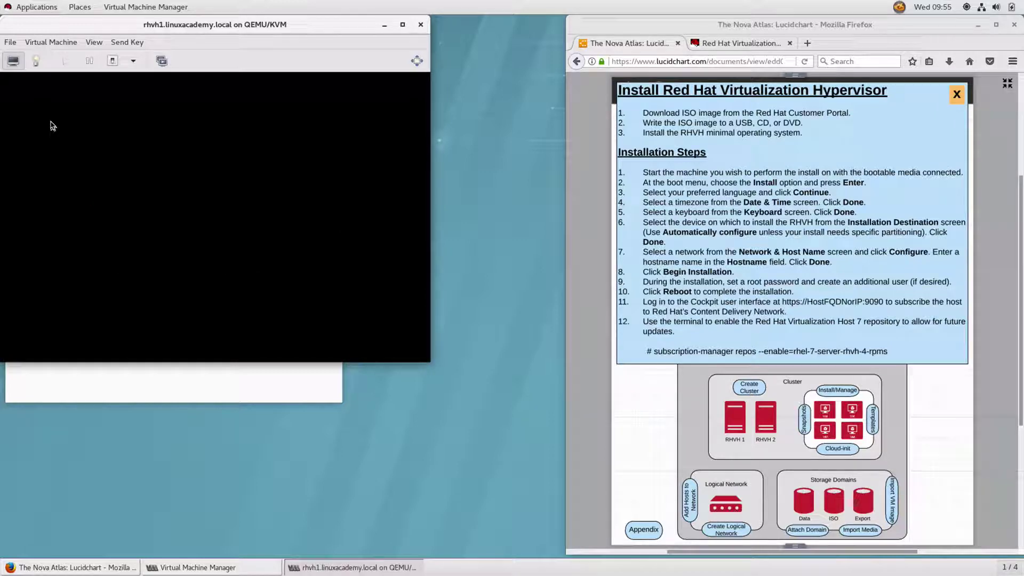